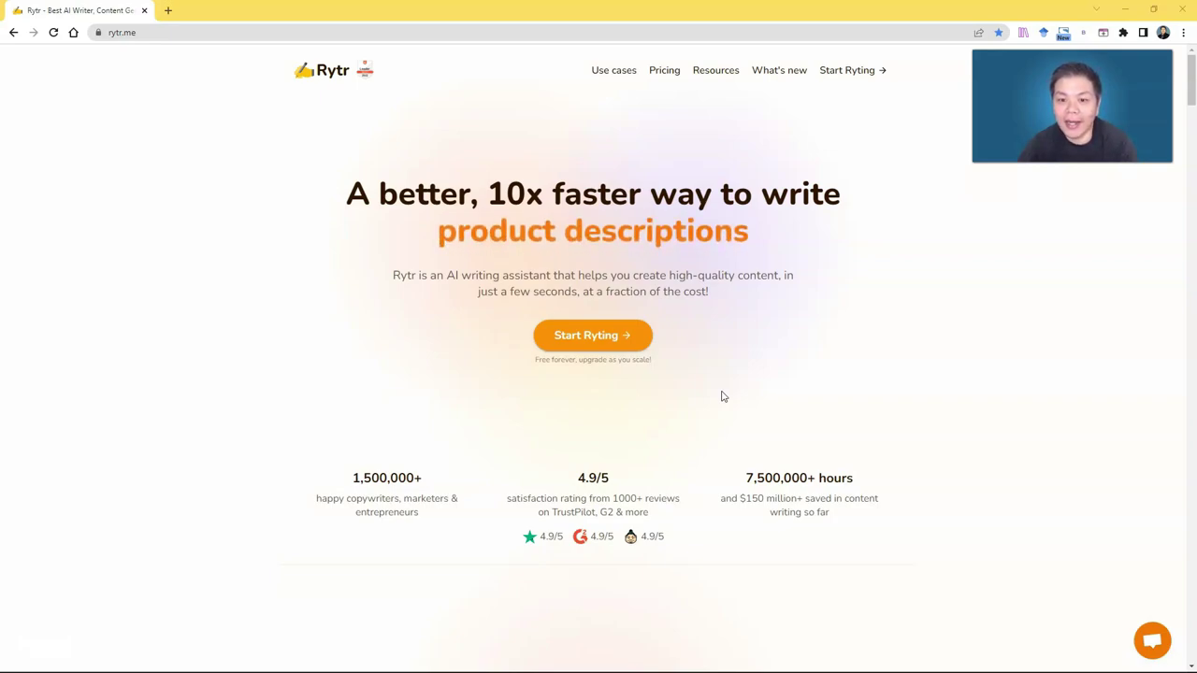
Step: Start Ryting to open the editor on the 'How to make money when you are still young' document
{"action": "left_click", "coordinate": [604, 337]}
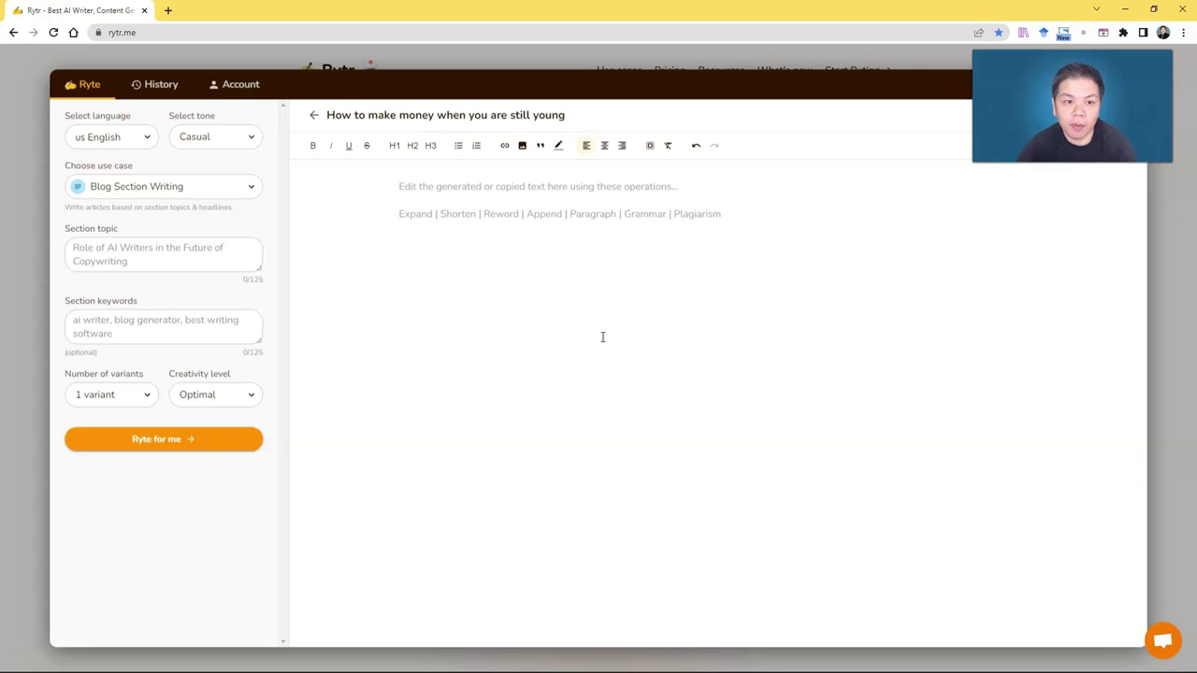
{"action": "left_click", "coordinate": [110, 138]}
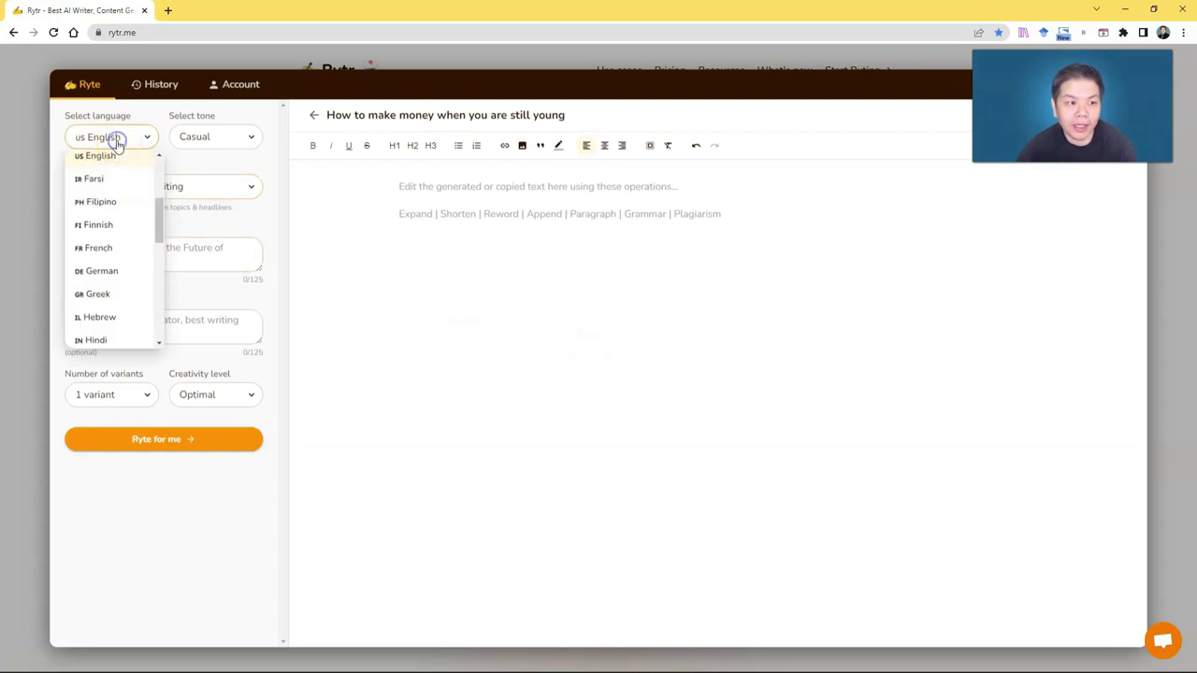
{"action": "left_click", "coordinate": [116, 141]}
{"action": "left_click", "coordinate": [193, 137]}
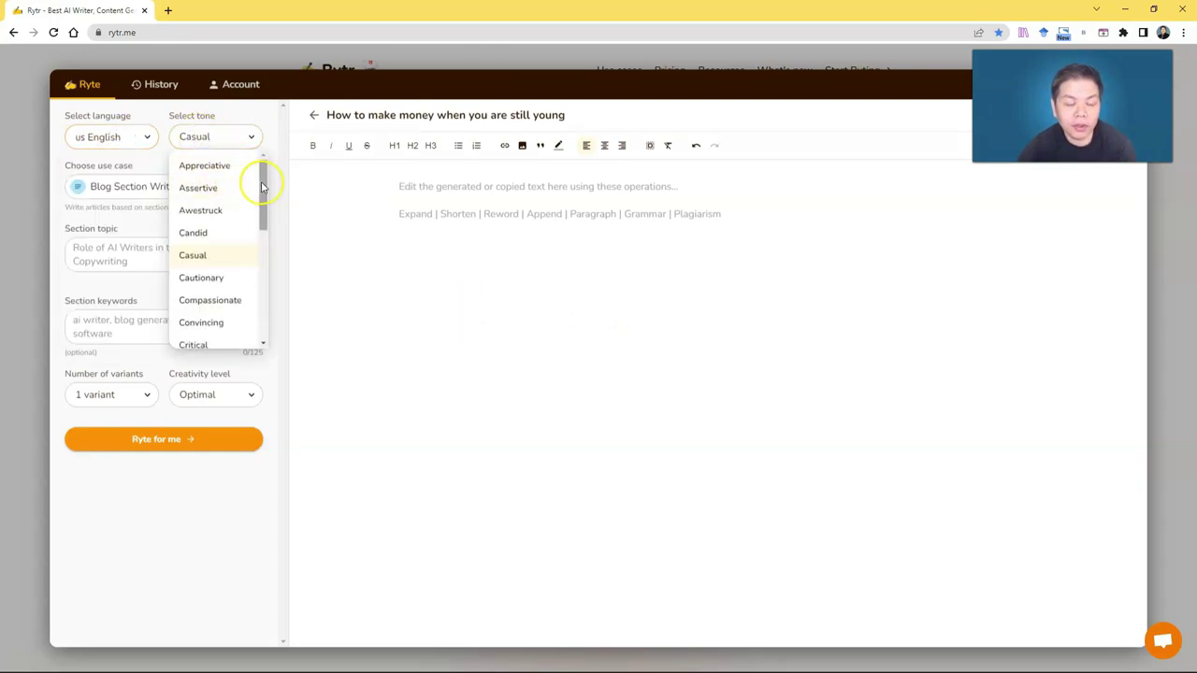
{"action": "left_click_drag", "start_coordinate": [262, 187], "coordinate": [259, 270]}
{"action": "left_click", "coordinate": [277, 122]}
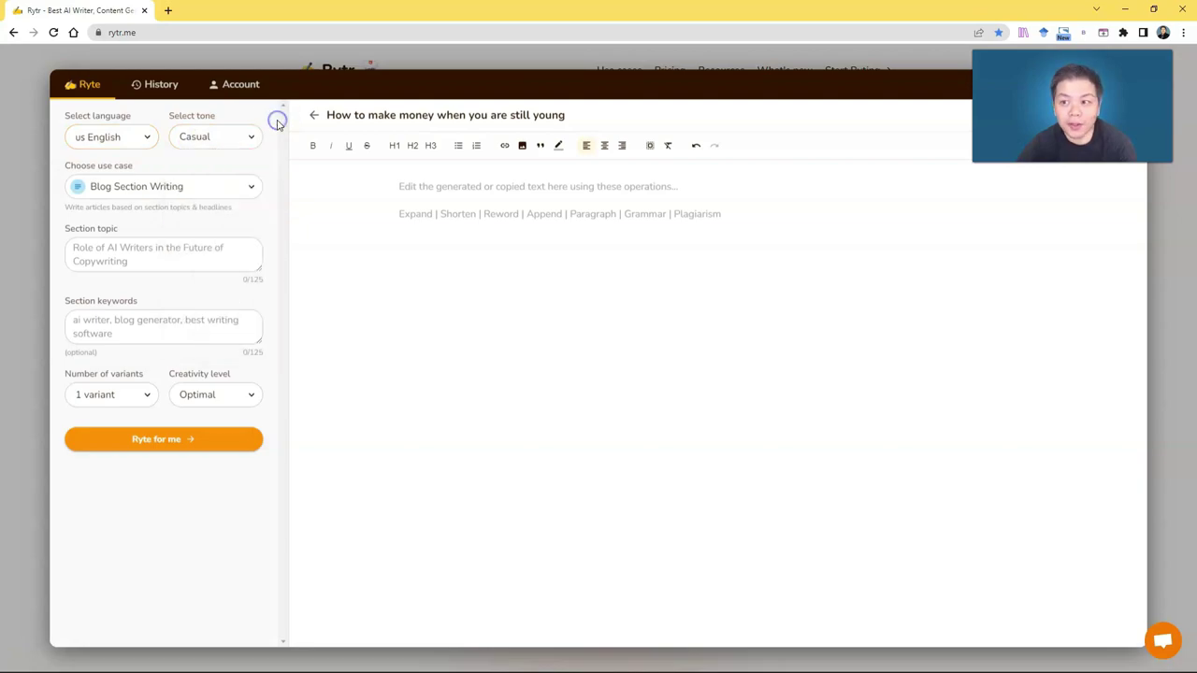
{"action": "left_click", "coordinate": [190, 186]}
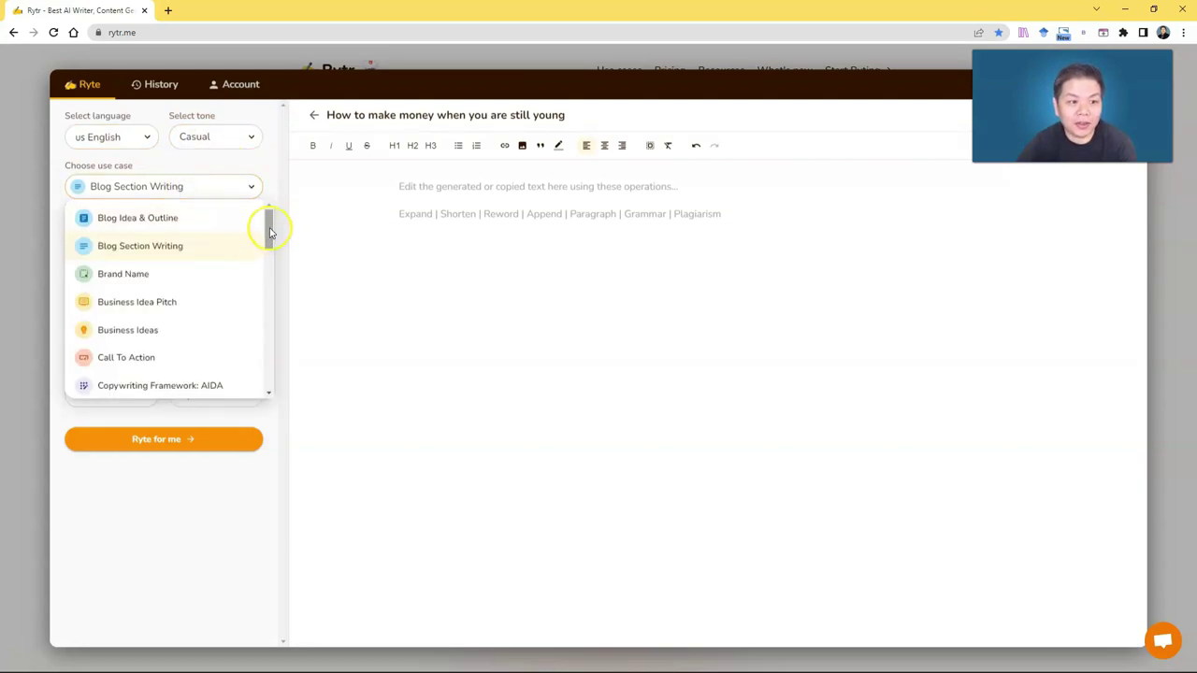
{"action": "mouse_move", "coordinate": [270, 231]}
{"action": "left_mouse_down"}
{"action": "mouse_move", "coordinate": [267, 289]}
{"action": "mouse_move", "coordinate": [265, 214]}
{"action": "left_mouse_up"}
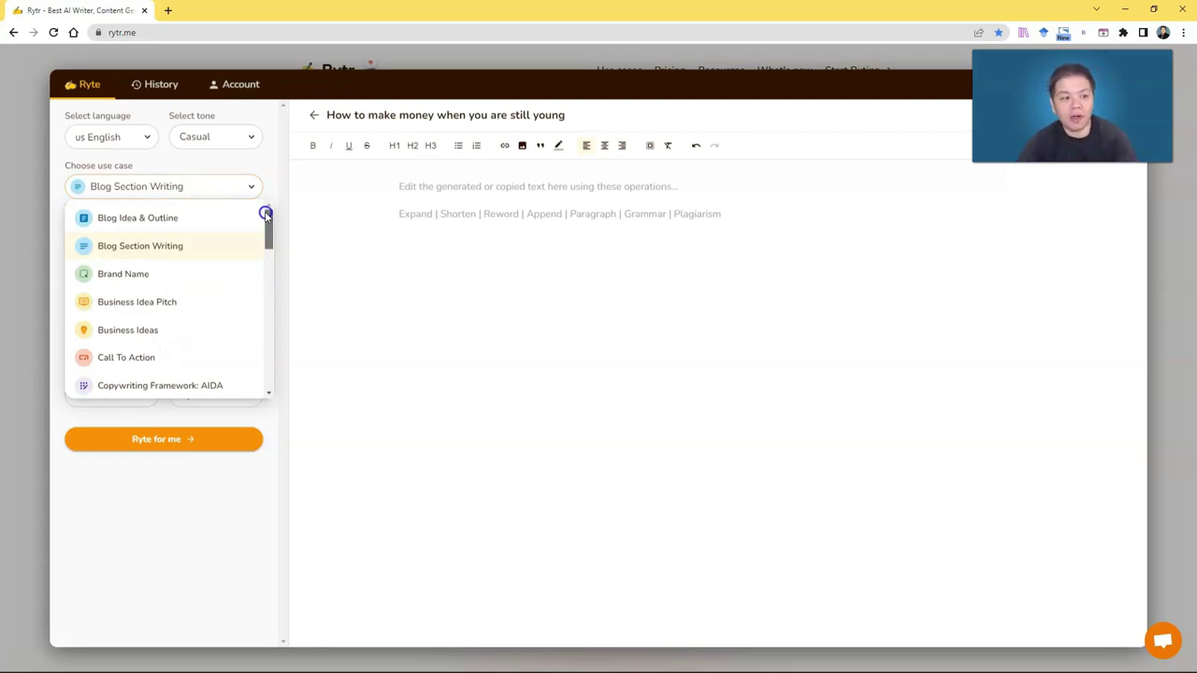
{"action": "mouse_move", "coordinate": [266, 214]}
{"action": "left_mouse_down"}
{"action": "mouse_move", "coordinate": [267, 356]}
{"action": "mouse_move", "coordinate": [268, 213]}
{"action": "left_mouse_up"}
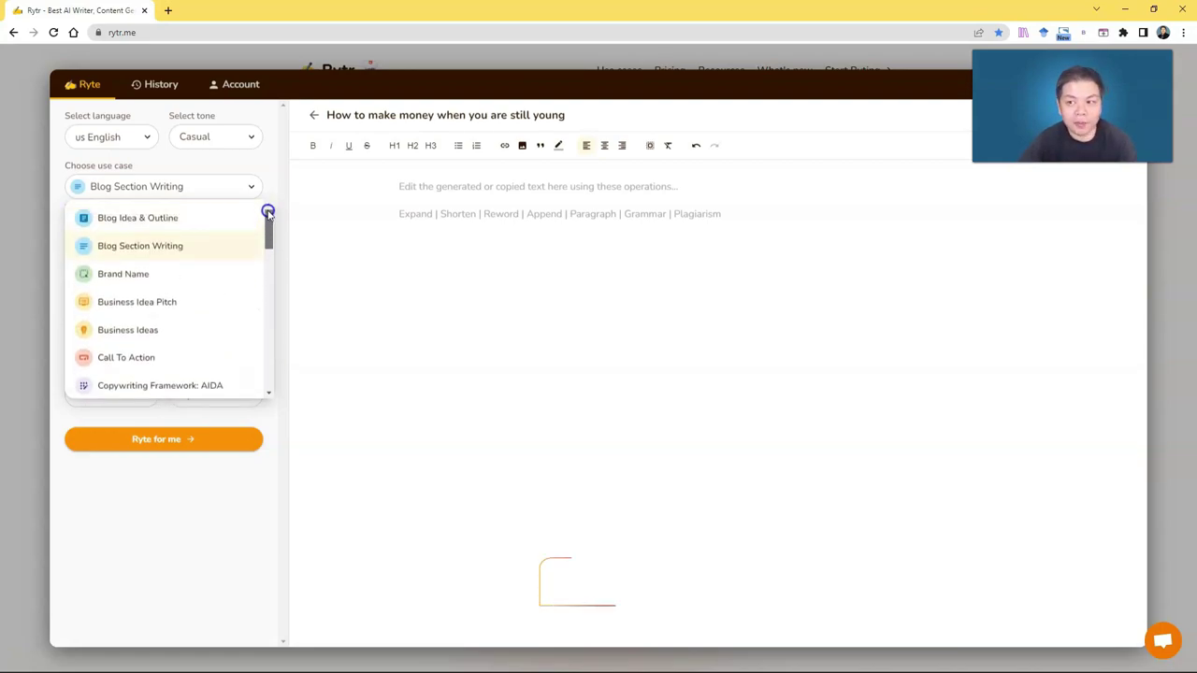
{"action": "left_click", "coordinate": [142, 247]}
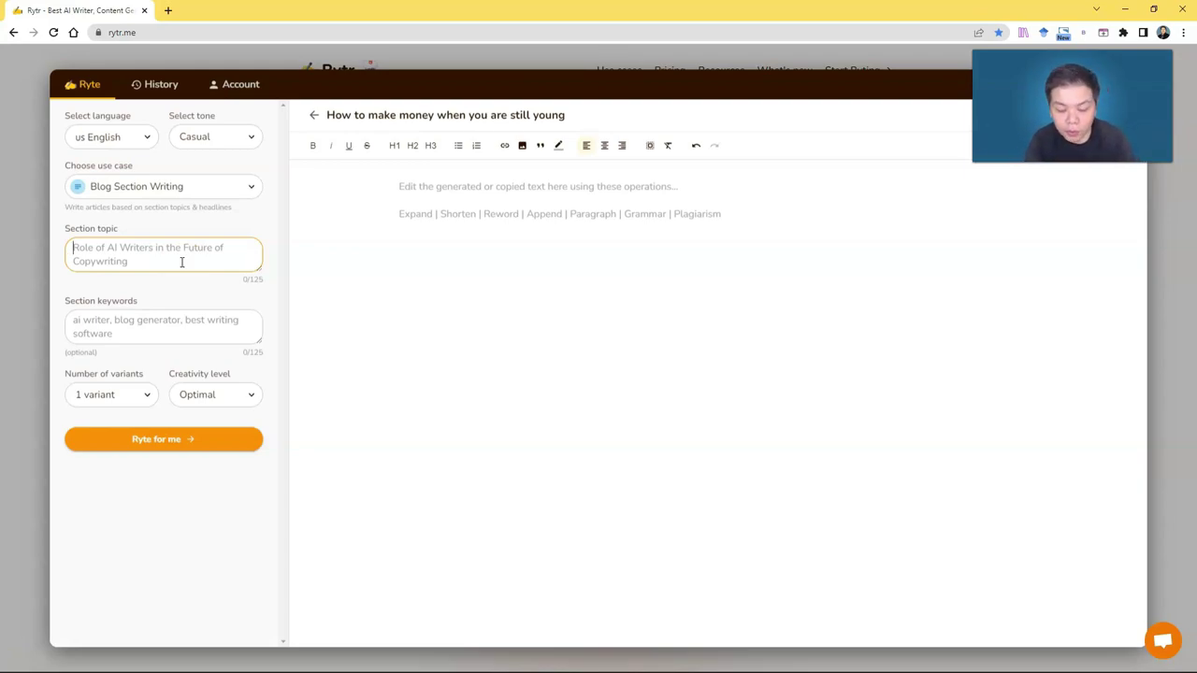
Step: Enter section topic 'The Benefits of Online Learning' with keywords flexible learning, self-paced, learner-centred
{"action": "type", "text": "The Benefits of Online Learning"}
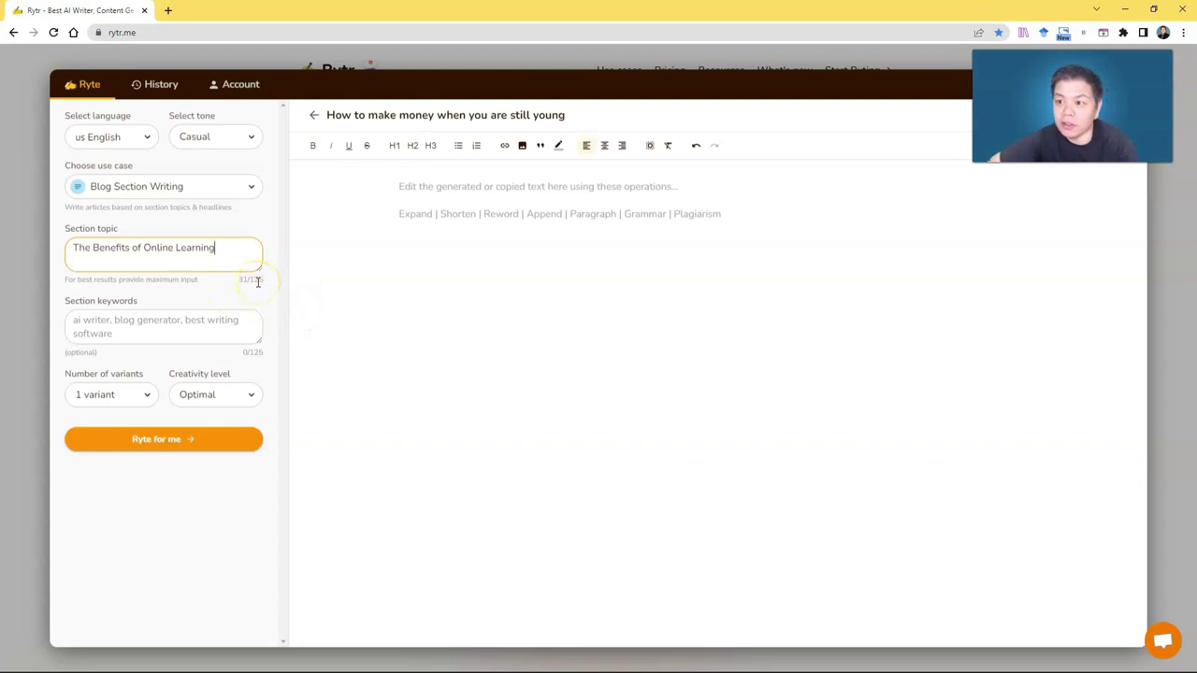
{"action": "left_click", "coordinate": [188, 323]}
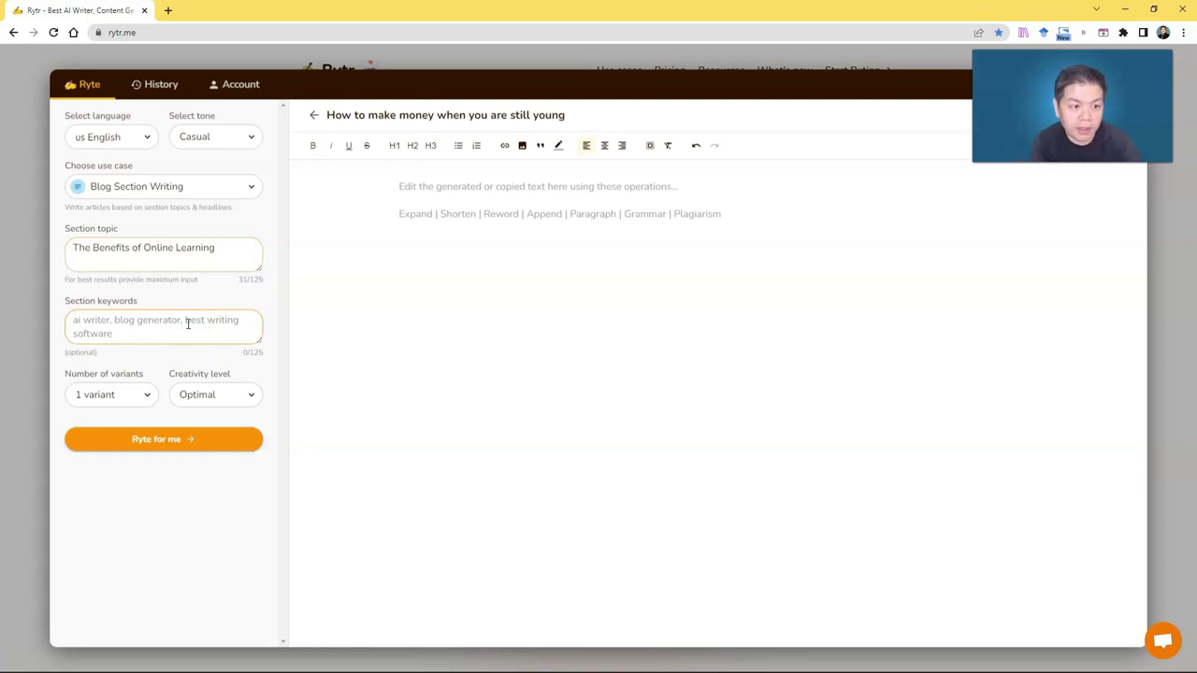
{"action": "type", "text": "flexibile learning,"}
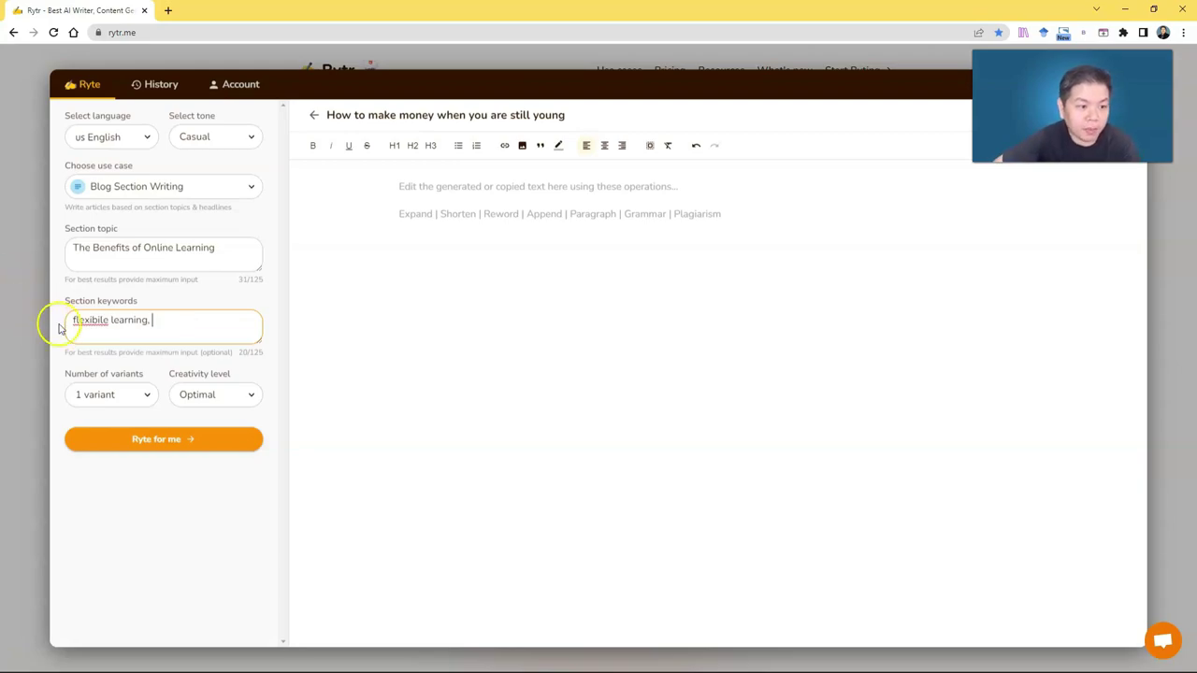
{"action": "right_click", "coordinate": [80, 321]}
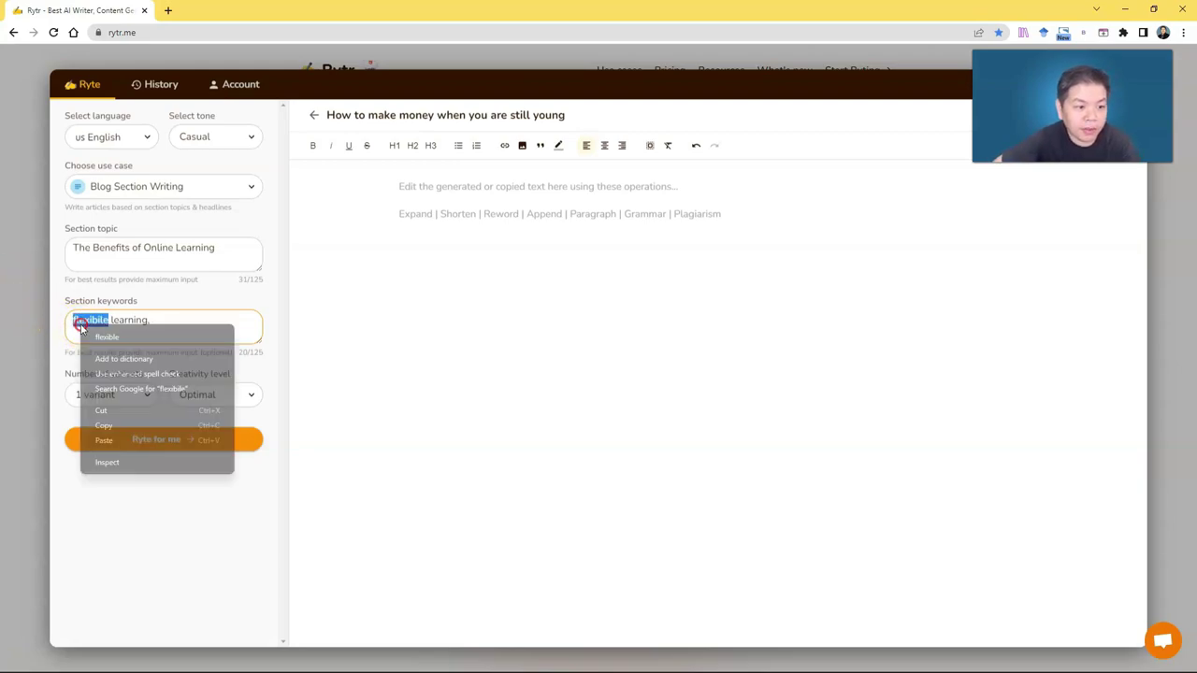
{"action": "left_click", "coordinate": [134, 334]}
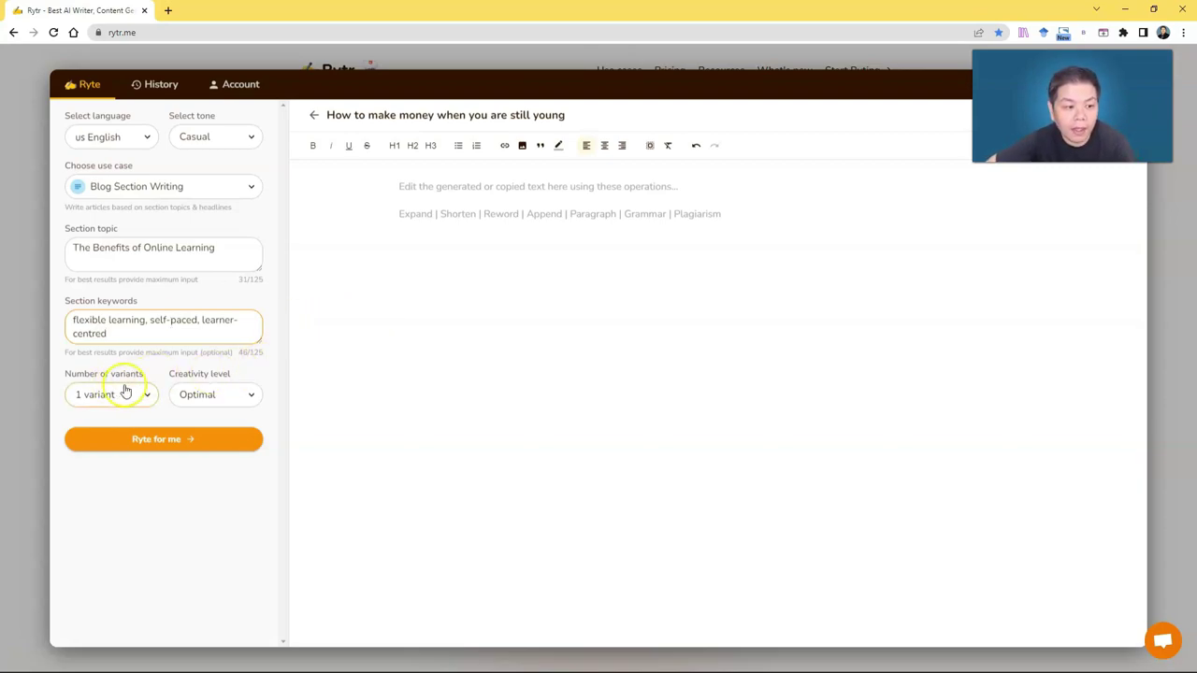
Step: Keep Optimal creativity and one variant, then request the section text with Ryte for me
{"action": "left_click", "coordinate": [169, 439]}
{"action": "left_click", "coordinate": [238, 395]}
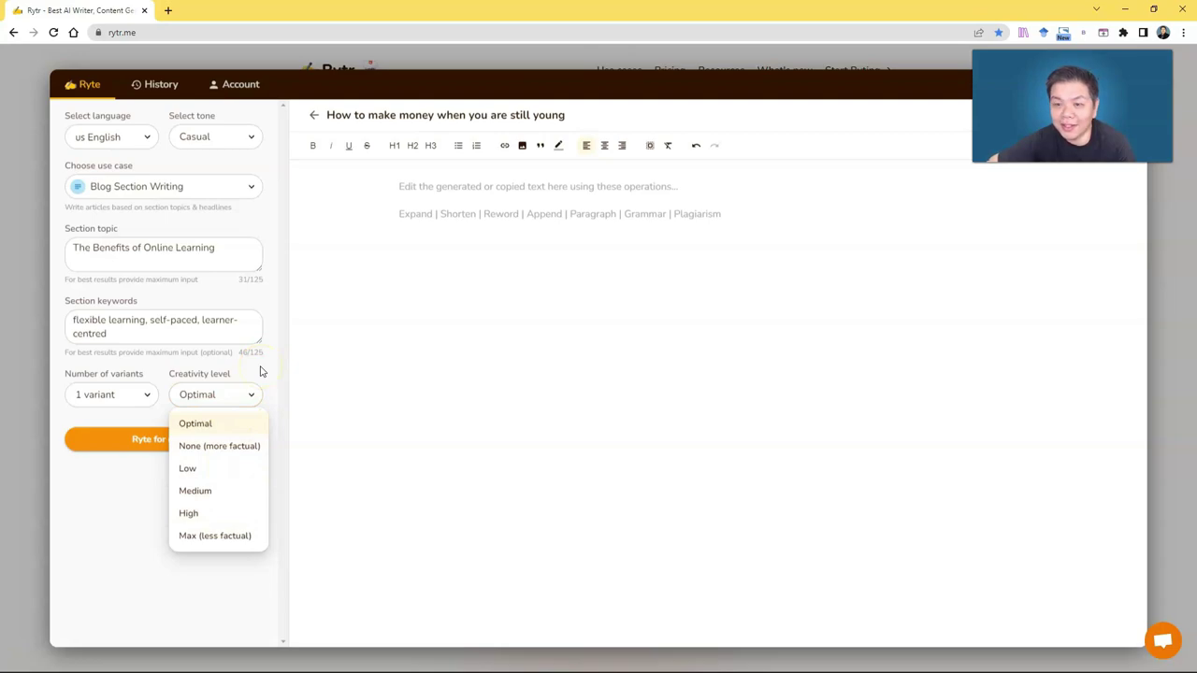
{"action": "left_click", "coordinate": [126, 396]}
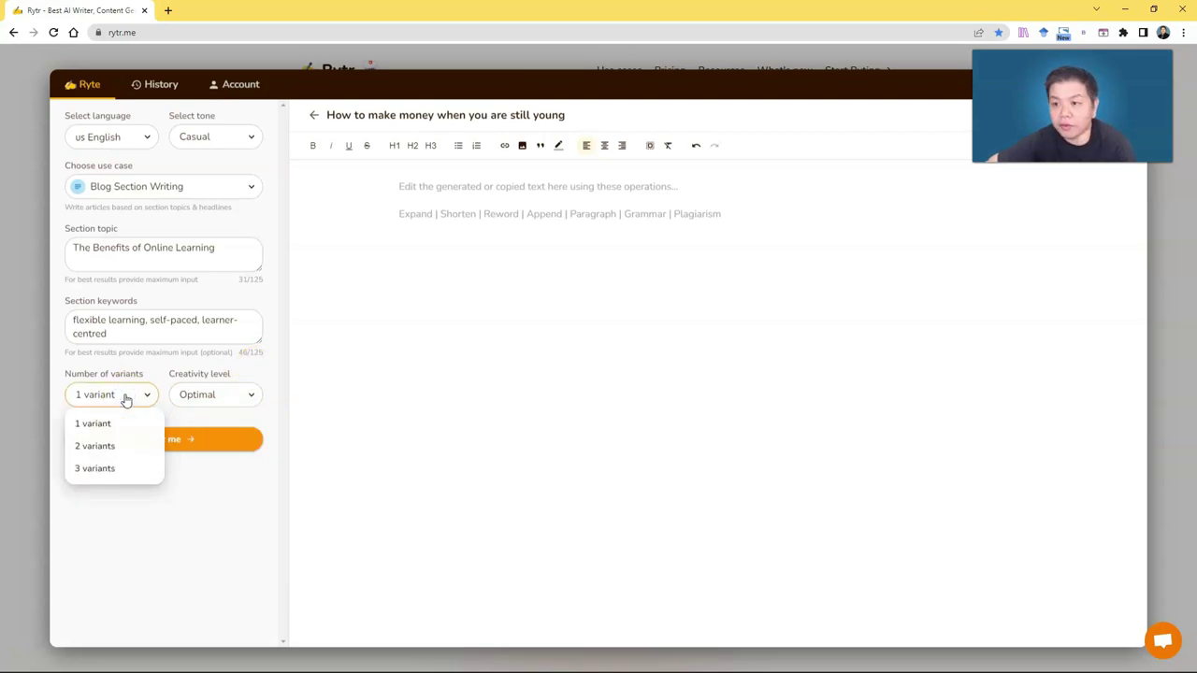
{"action": "left_click", "coordinate": [110, 472]}
{"action": "left_click", "coordinate": [157, 455]}
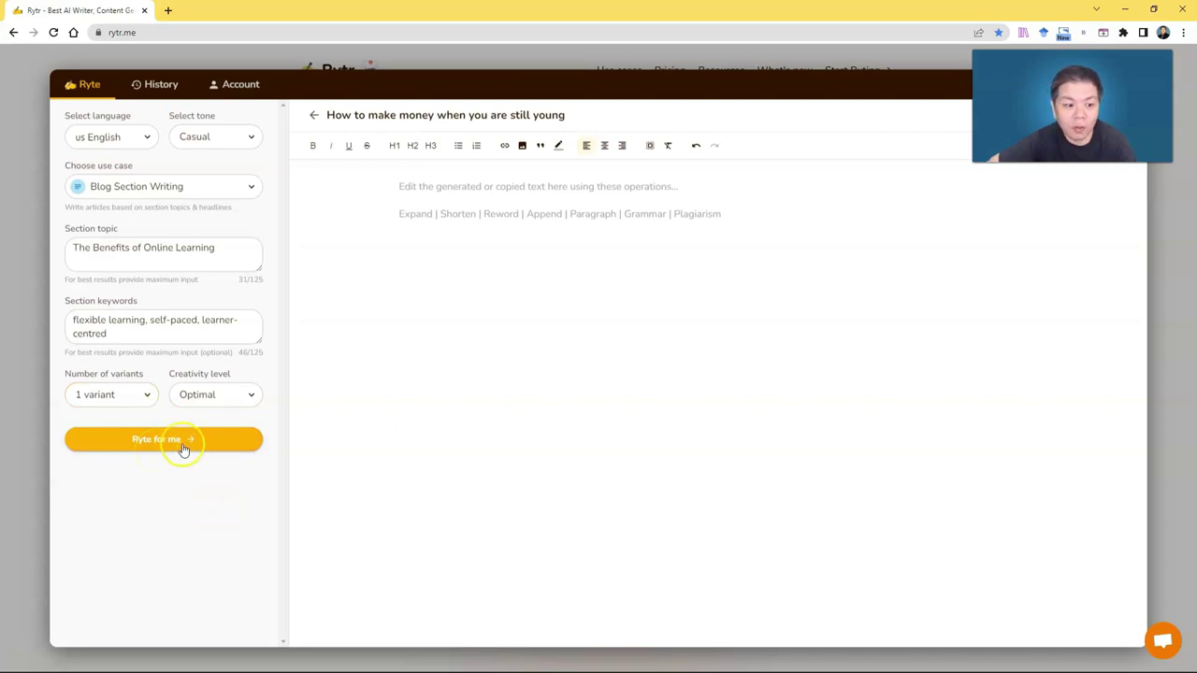
Step: Generate two online-learning paragraphs covering any-time access, self-paced study and course choice, then review them
{"action": "left_click", "coordinate": [183, 445]}
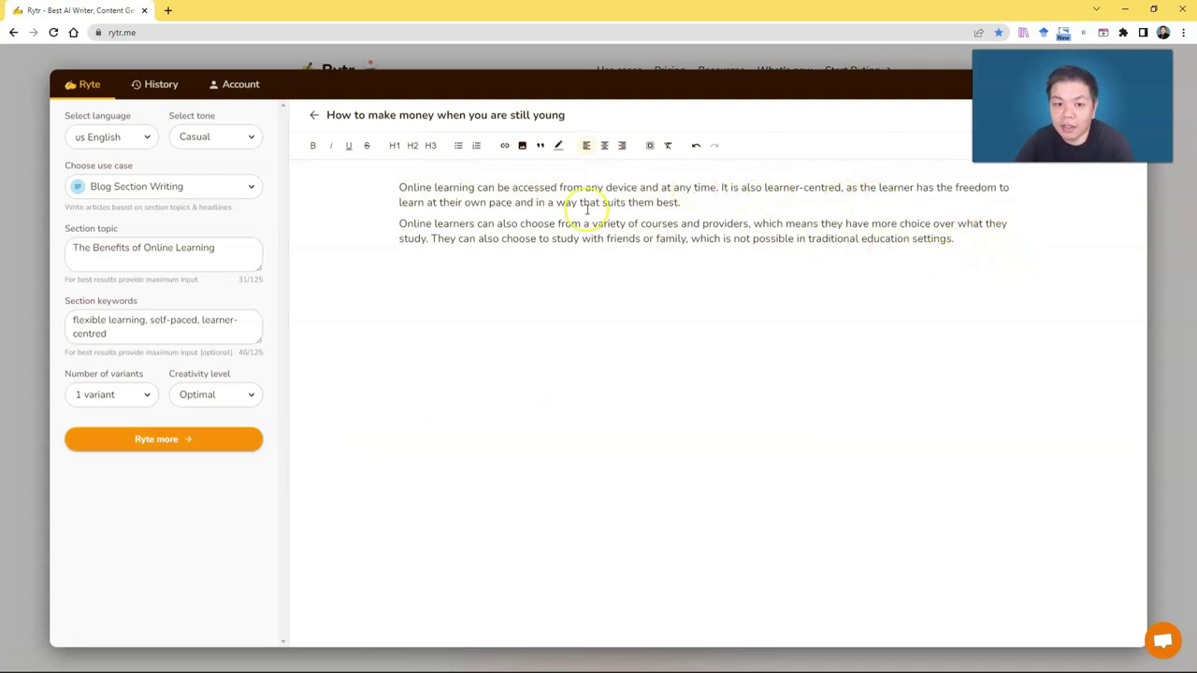
{"action": "left_click_drag", "start_coordinate": [404, 188], "coordinate": [935, 224]}
{"action": "left_click", "coordinate": [968, 253]}
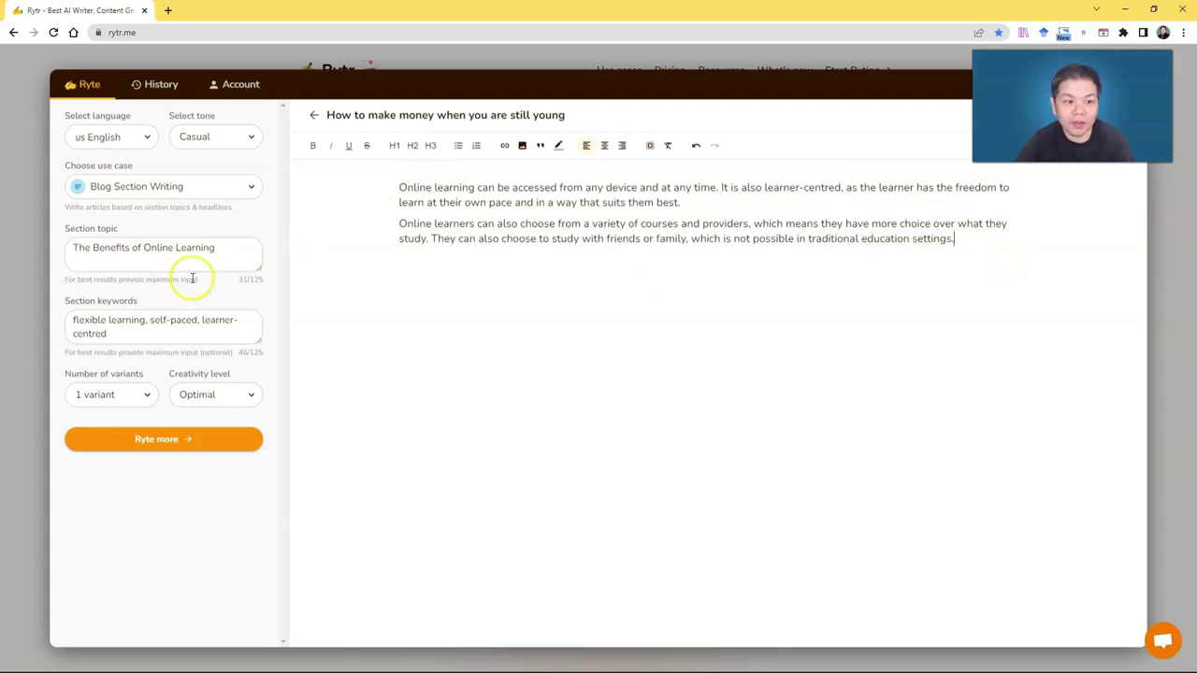
{"action": "left_click", "coordinate": [185, 333]}
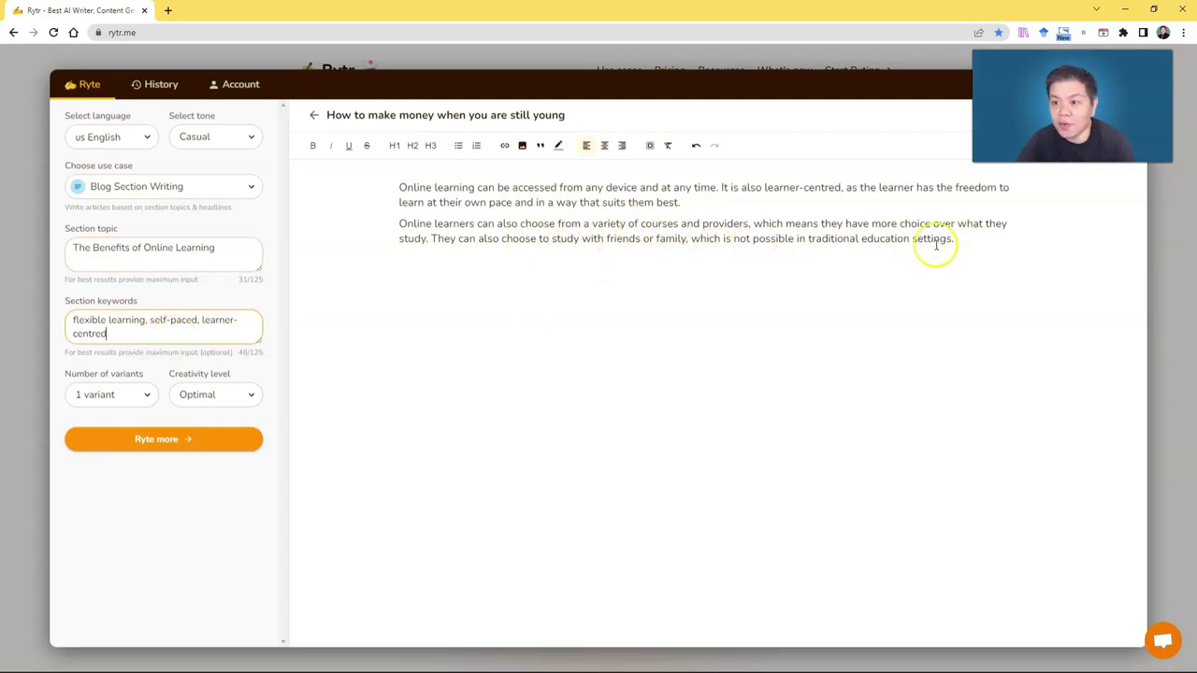
Step: Use Blog Idea & Outline with the document title as primary keyword and generate
{"action": "left_click", "coordinate": [200, 187]}
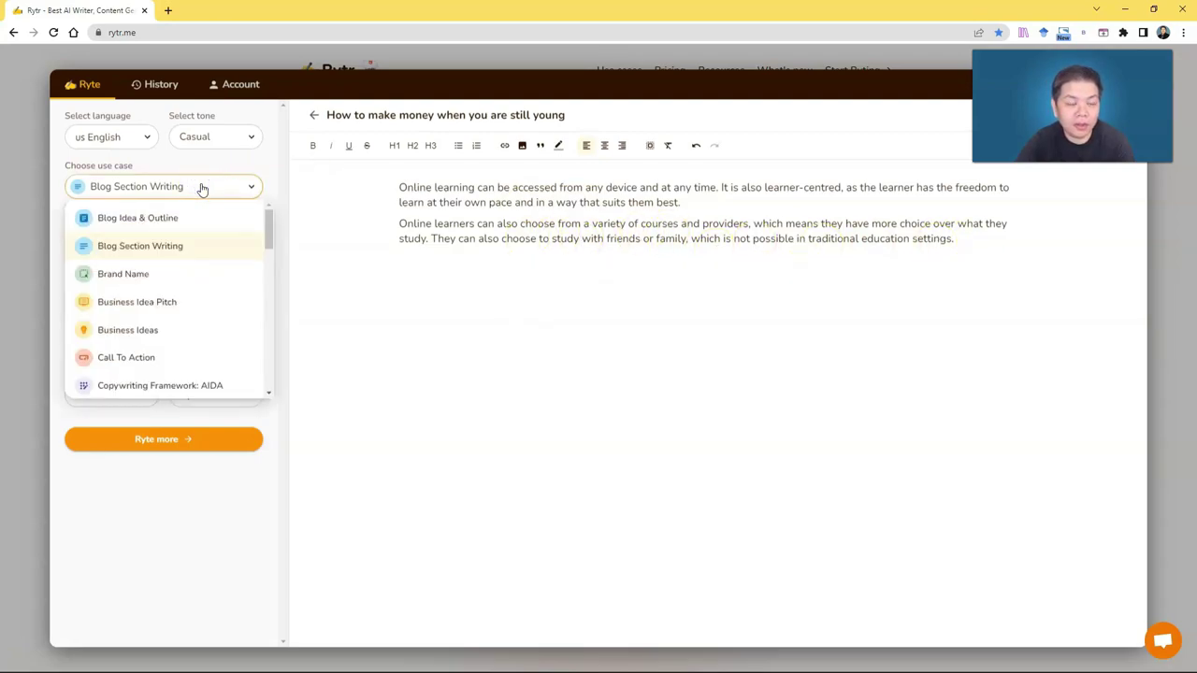
{"action": "left_click", "coordinate": [167, 219]}
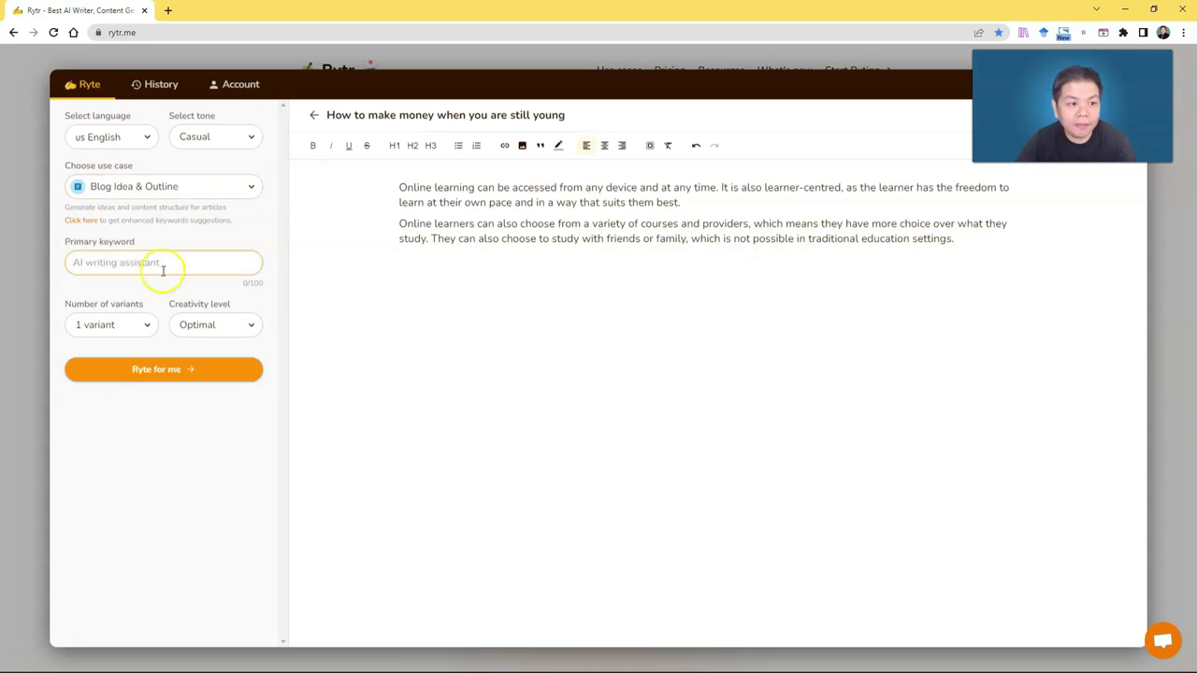
{"action": "left_click", "coordinate": [435, 118]}
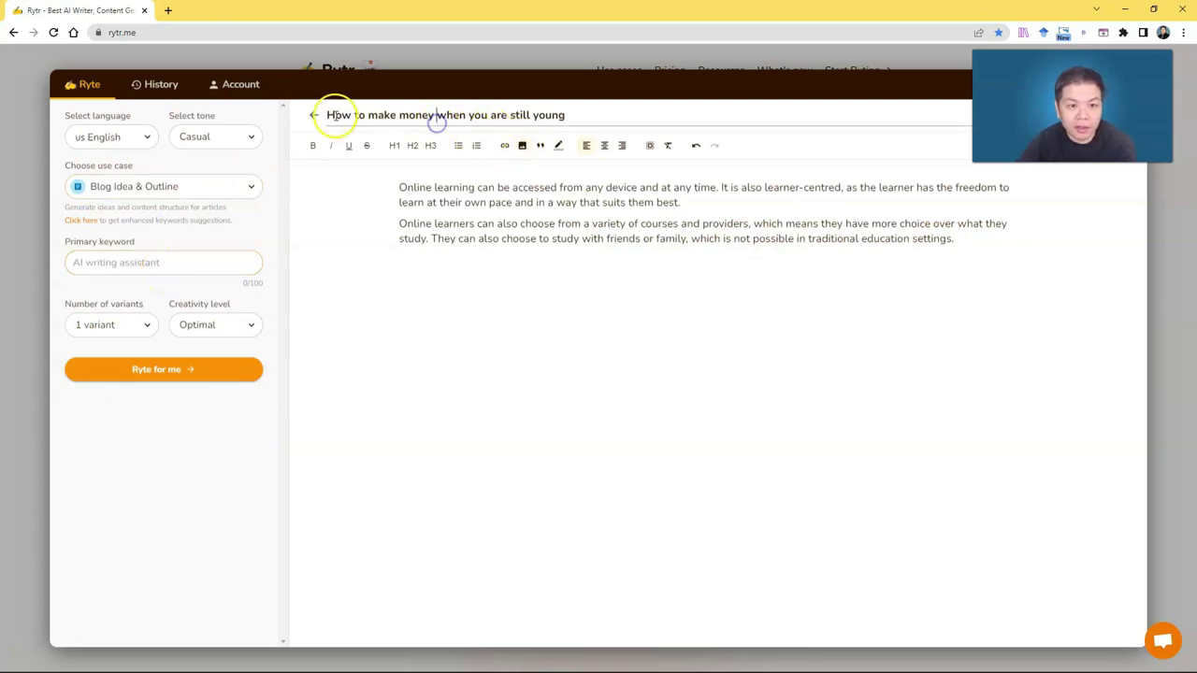
{"action": "left_click_drag", "start_coordinate": [329, 114], "coordinate": [681, 140]}
{"action": "key", "text": "ctrl+c"}
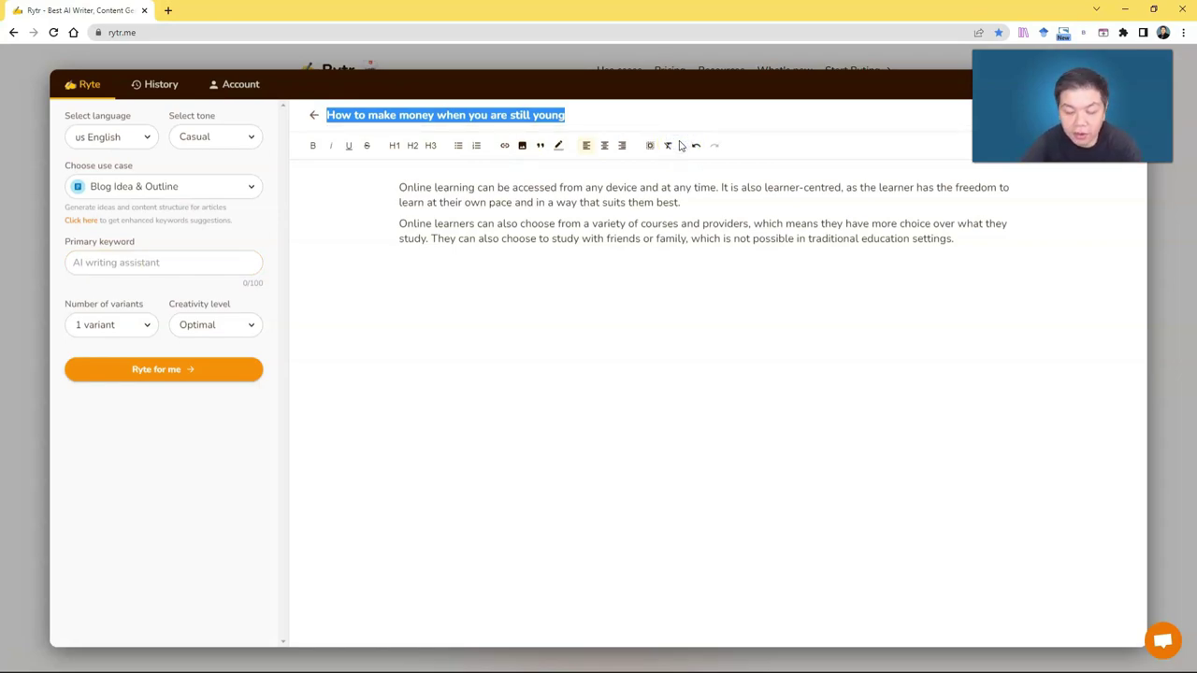
{"action": "key", "text": "BackSpace"}
{"action": "left_click", "coordinate": [102, 262]}
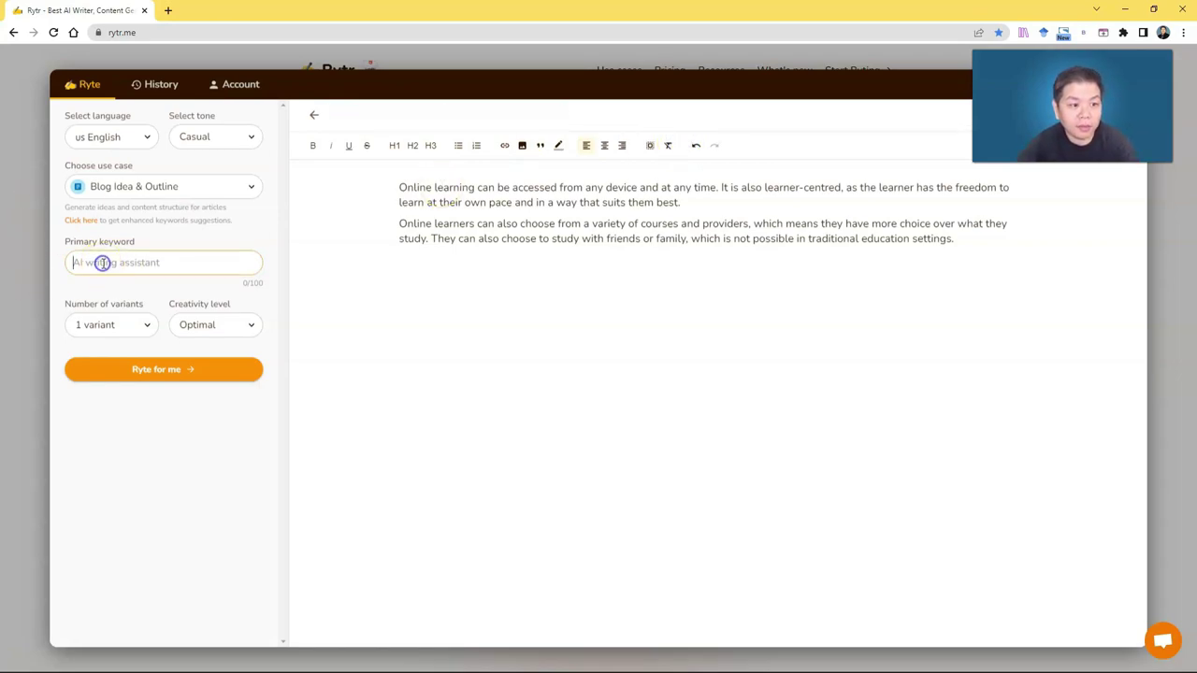
{"action": "key", "text": "ctrl+v"}
{"action": "left_click", "coordinate": [212, 368]}
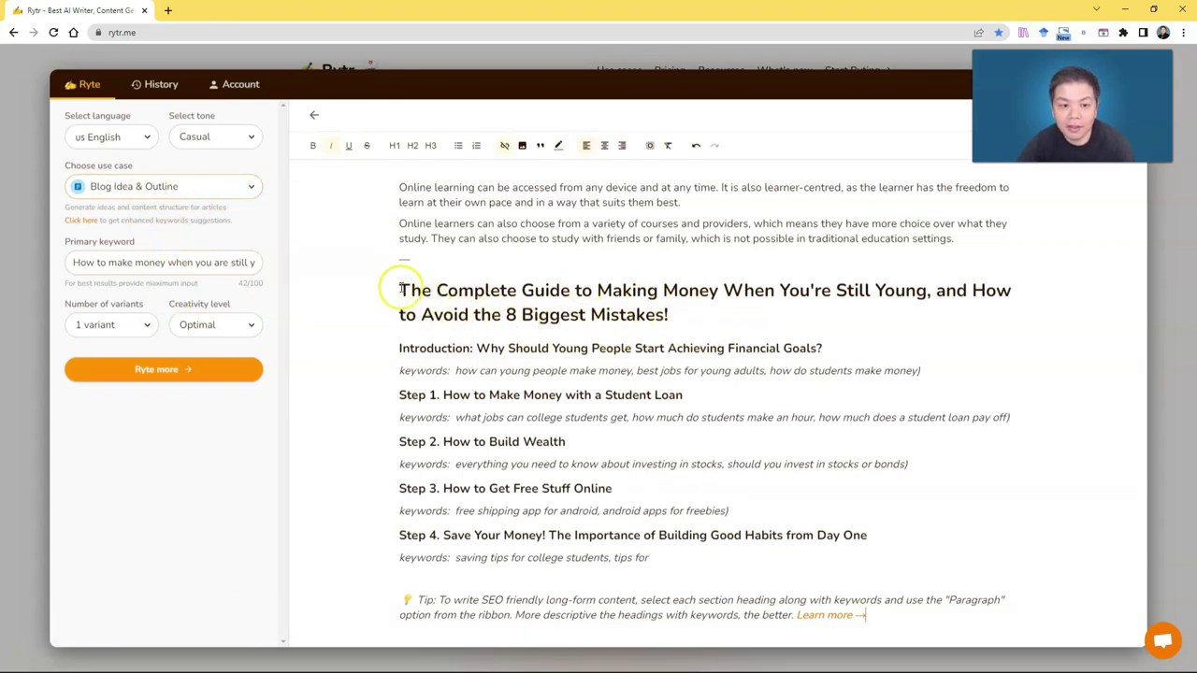
Step: Review the generated outline's main heading, Step 1 and 'How to Build Wealth' headings
{"action": "left_click_drag", "start_coordinate": [399, 290], "coordinate": [692, 309]}
{"action": "left_click", "coordinate": [697, 312]}
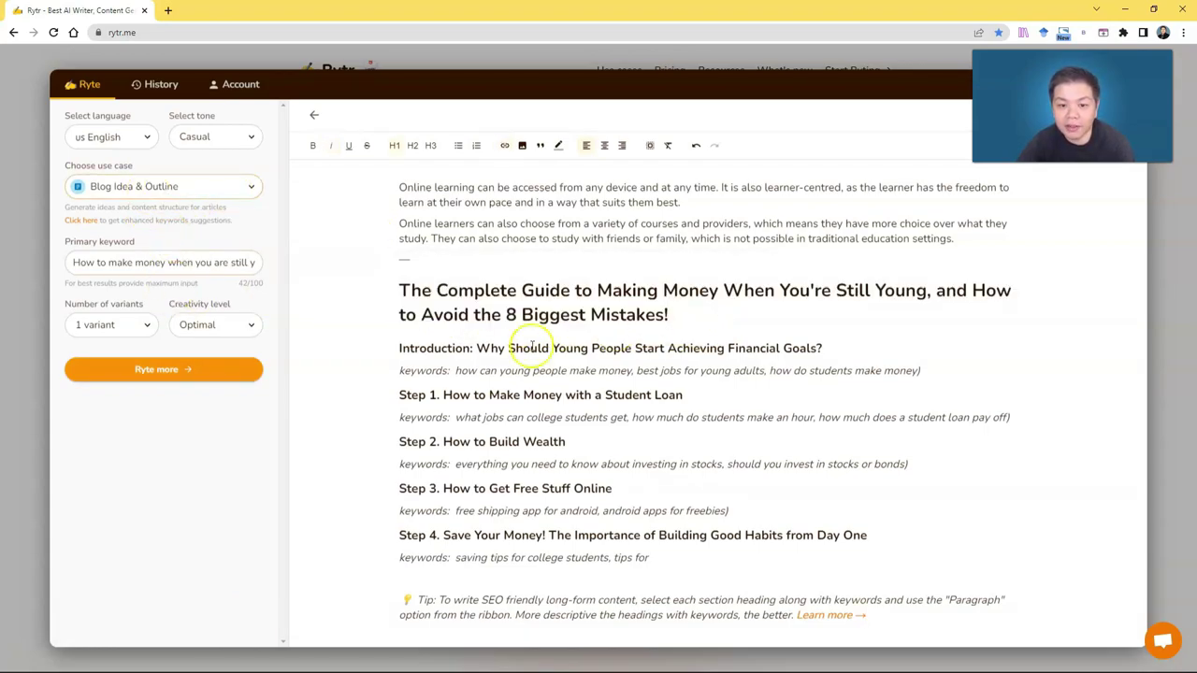
{"action": "left_click_drag", "start_coordinate": [396, 395], "coordinate": [735, 406]}
{"action": "left_click_drag", "start_coordinate": [443, 441], "coordinate": [623, 447]}
{"action": "left_click", "coordinate": [633, 558]}
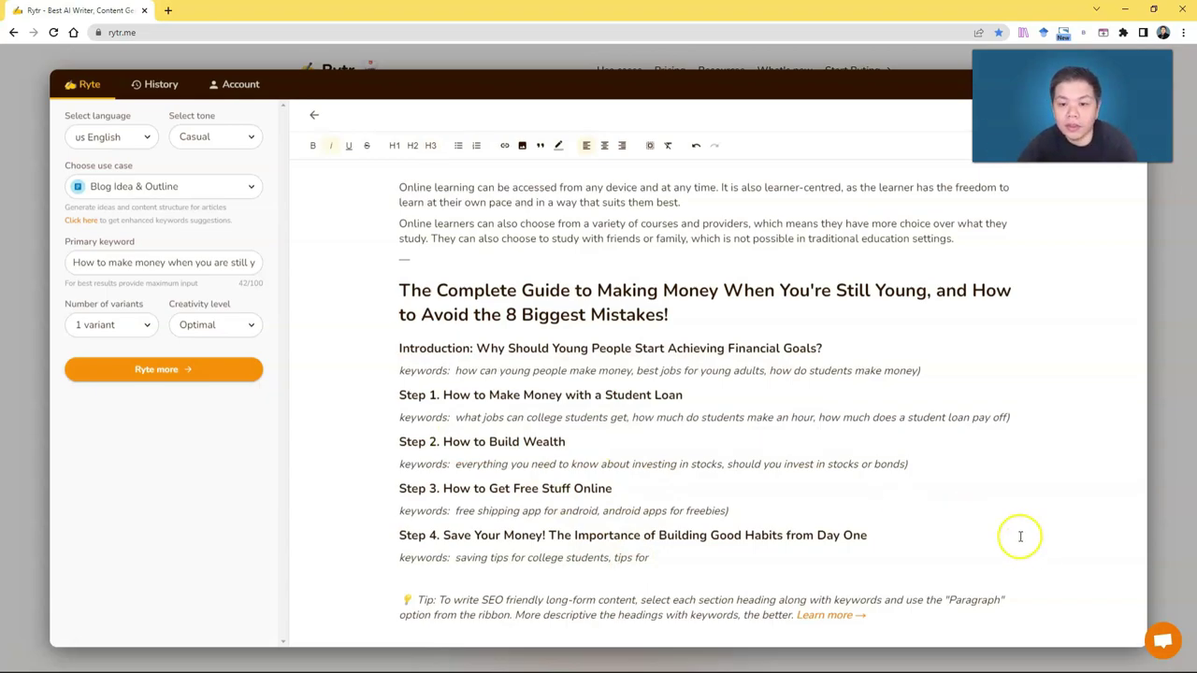
Step: Browse the generation history, then view Account credits: 5.1K of 5K used on the Free plan
{"action": "left_click", "coordinate": [164, 84]}
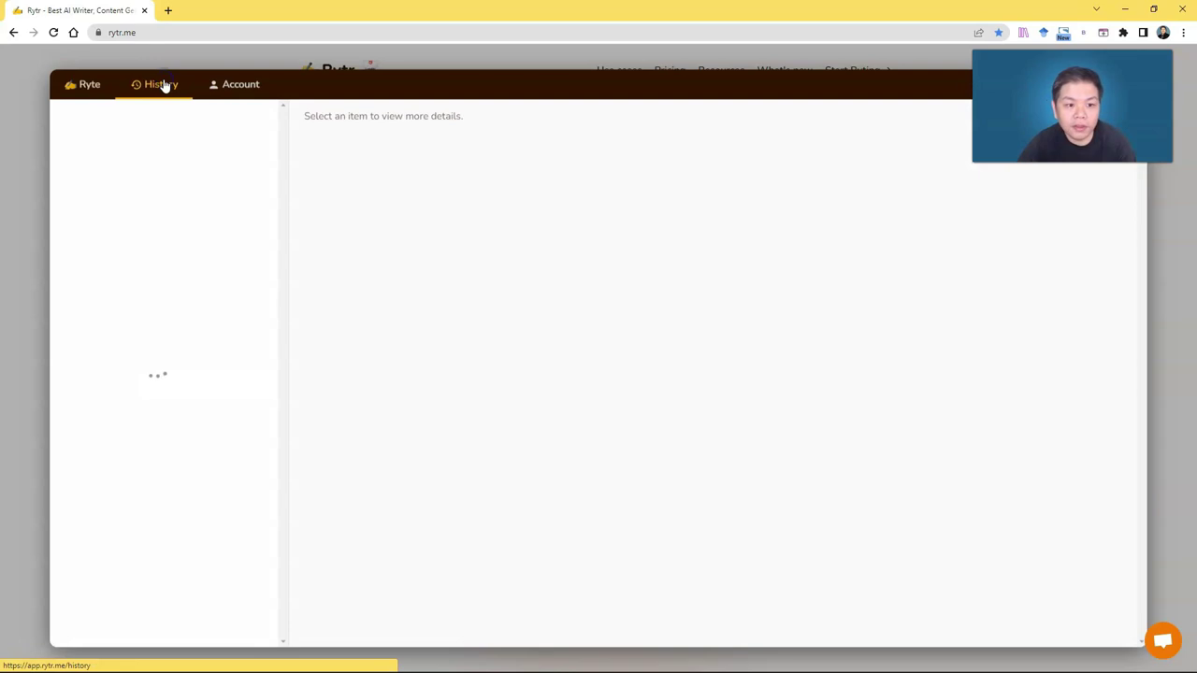
{"action": "scroll", "coordinate": [199, 335], "scroll_direction": "down", "scroll_amount": 2}
{"action": "scroll", "coordinate": [174, 526], "scroll_direction": "down", "scroll_amount": 2}
{"action": "scroll", "coordinate": [174, 526], "scroll_direction": "up", "scroll_amount": 3}
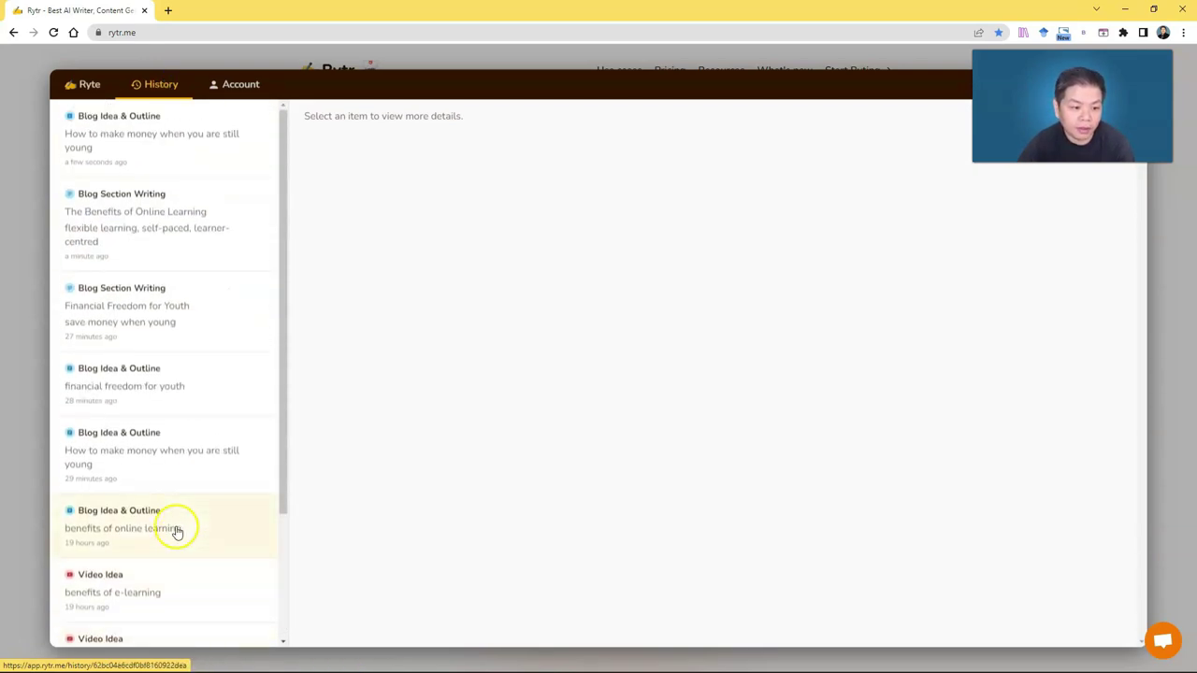
{"action": "left_click", "coordinate": [256, 86]}
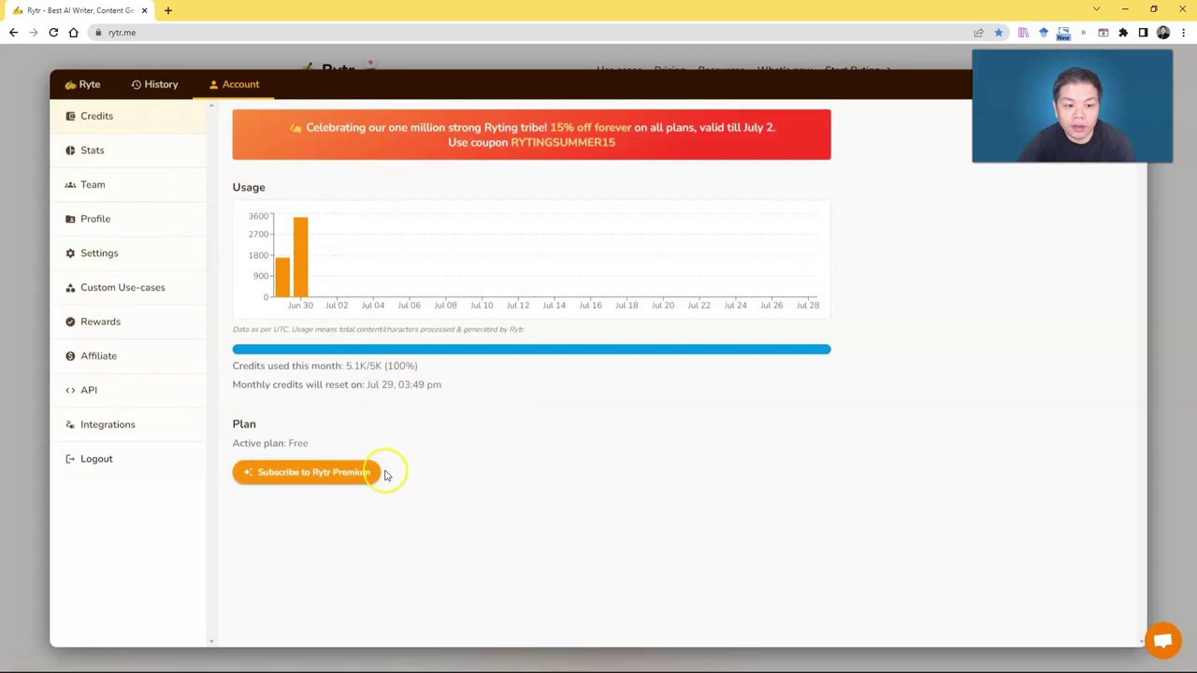
Step: Return to the Ryte documents list showing the 250-word money-making document and 'New document'
{"action": "left_click", "coordinate": [86, 85]}
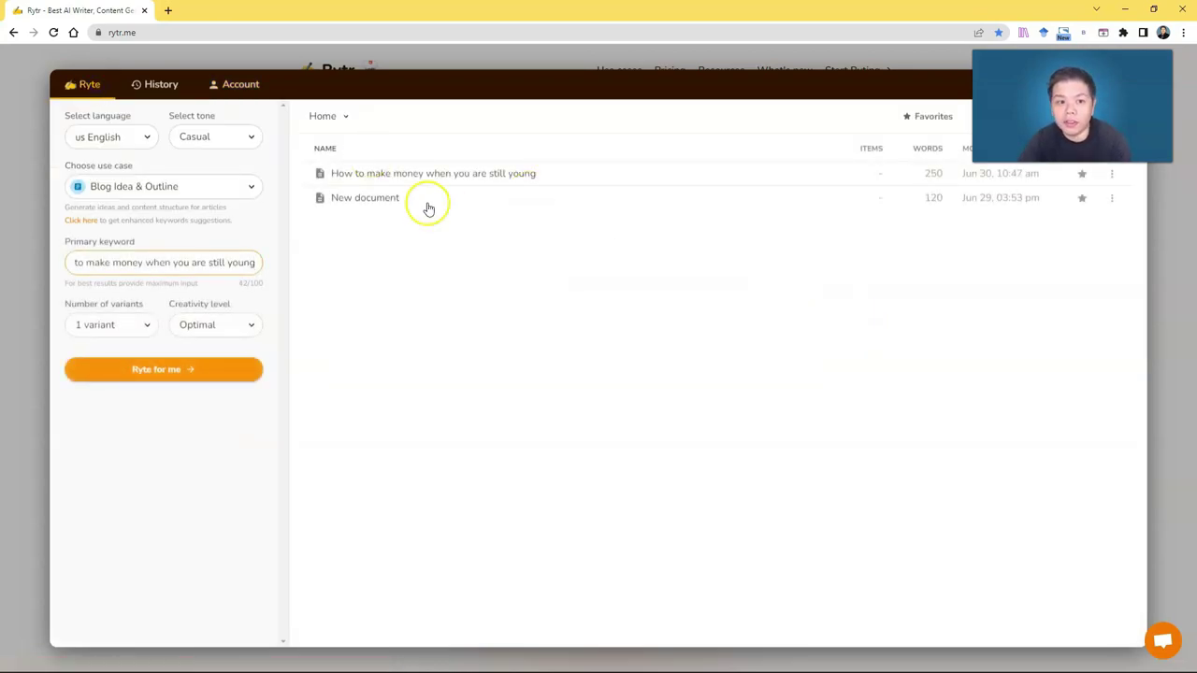